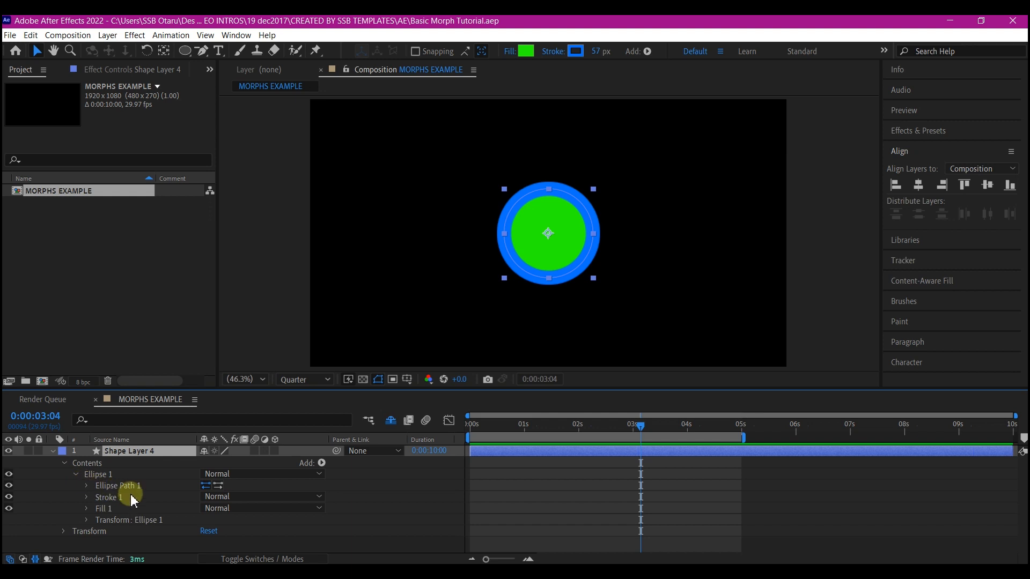
# Step: Convert the ellipse path of Shape Layer 4 to a Bezier path
pyautogui.rightClick(129, 489)
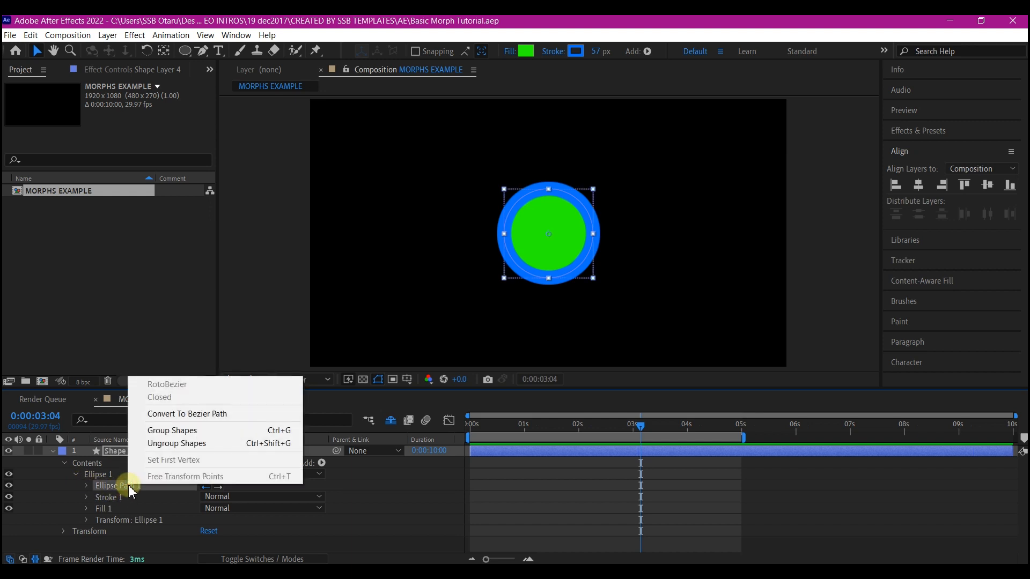
pyautogui.click(200, 416)
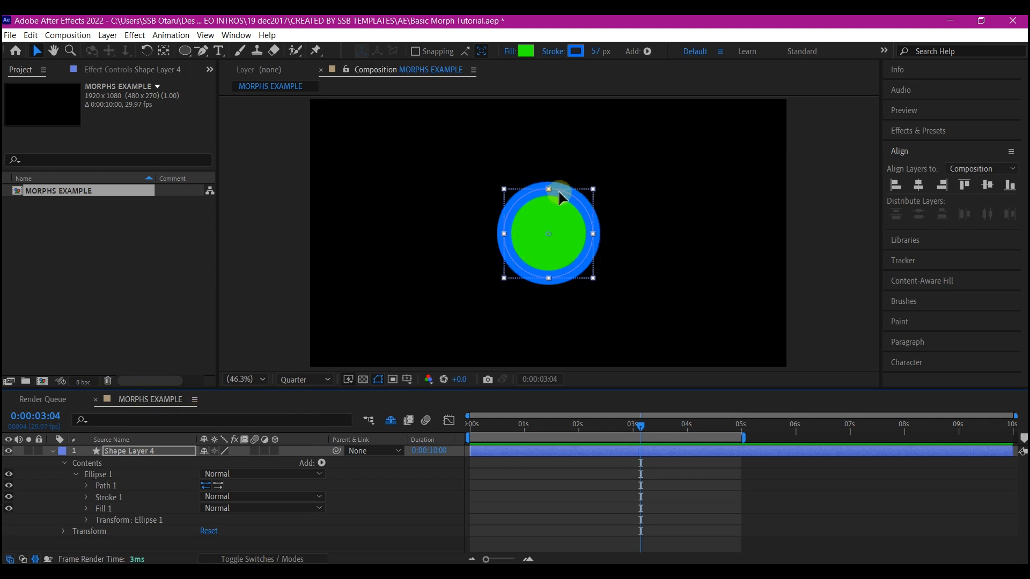
pyautogui.click(489, 278)
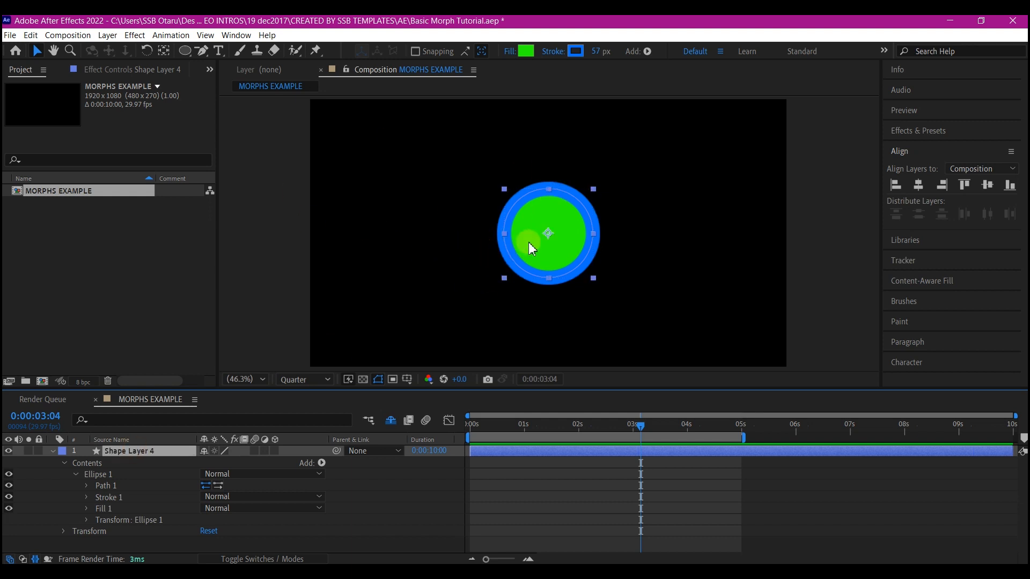
# Step: Set the first keyframe for the circle's Path property at 0:00:01:00
pyautogui.click(524, 426)
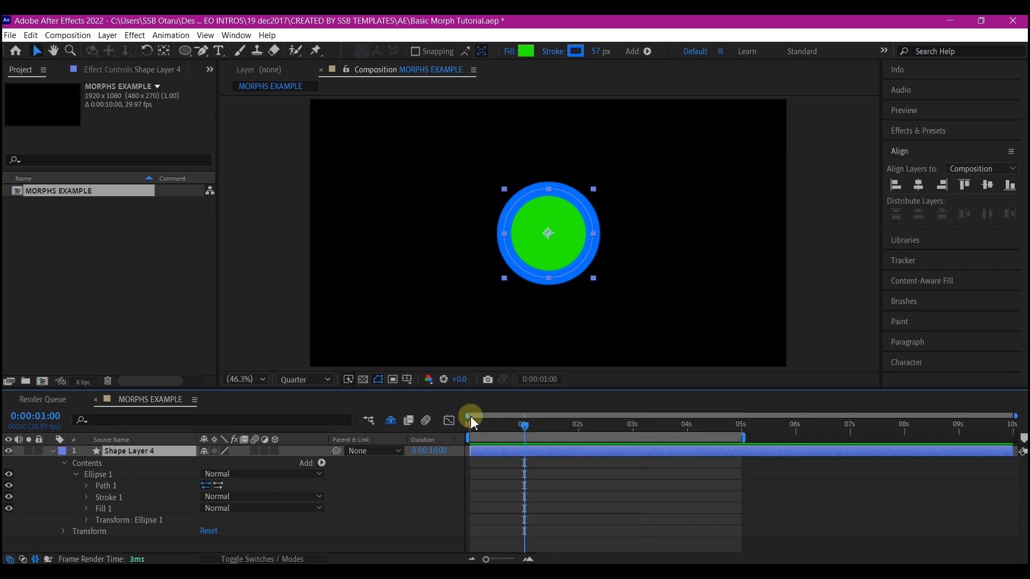
pyautogui.click(87, 486)
pyautogui.click(110, 498)
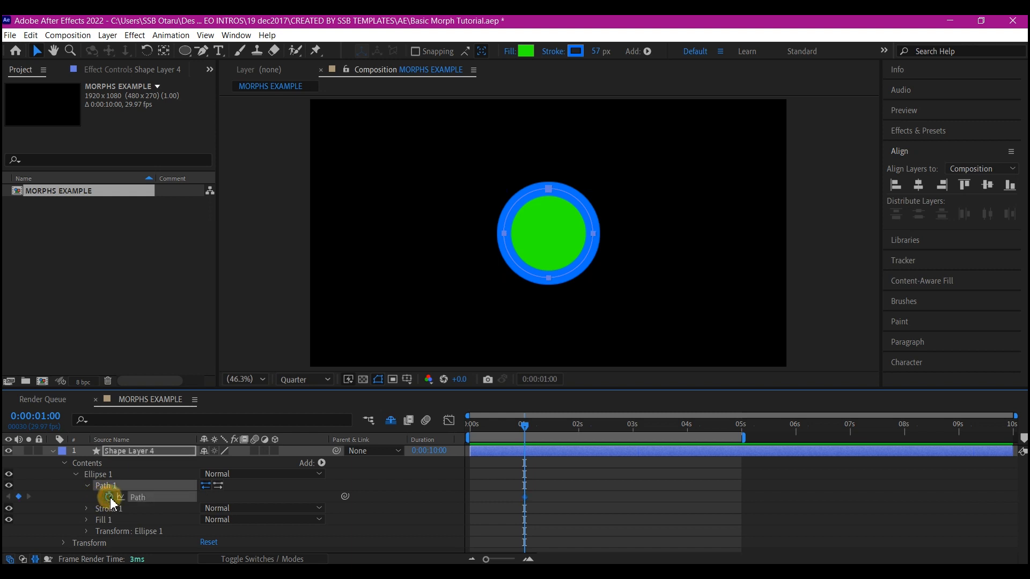
# Step: At 0:00:01:29, turn the circle into a diamond by converting its path vertices to corner points with the Pen tool
pyautogui.click(526, 448)
pyautogui.moveTo(585, 426); pyautogui.dragTo(577, 426)
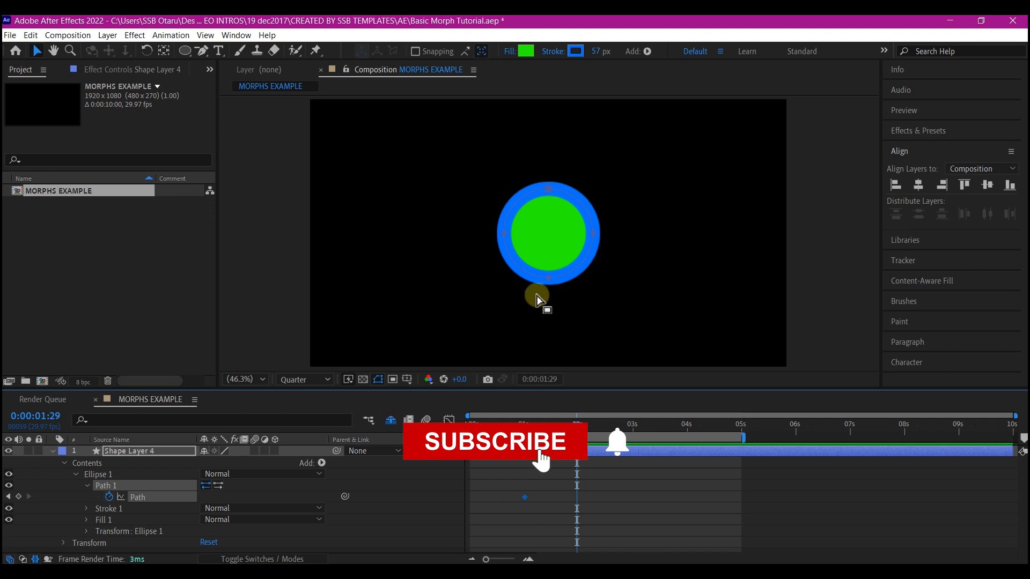
pyautogui.click(202, 51)
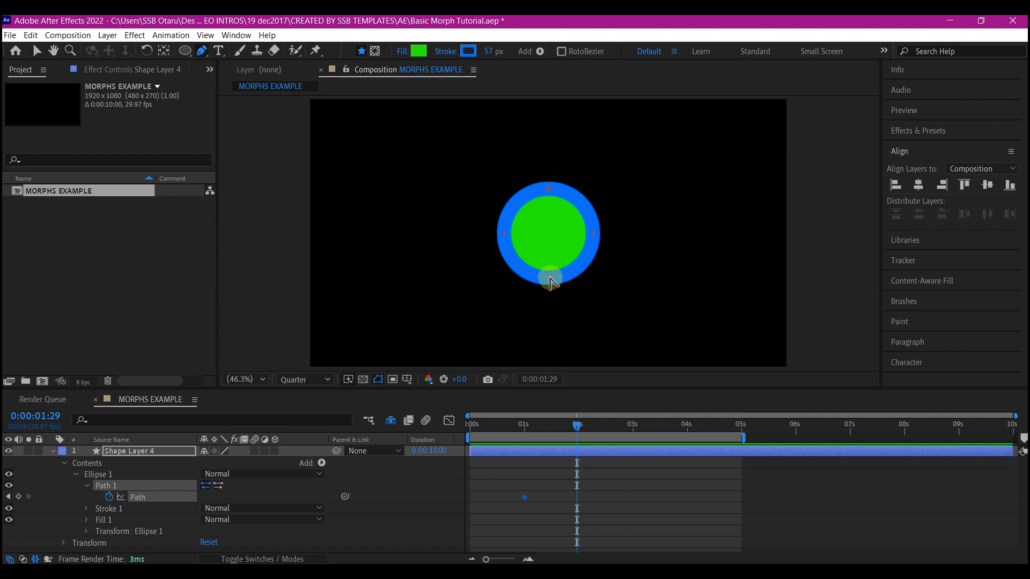
pyautogui.click(551, 282)
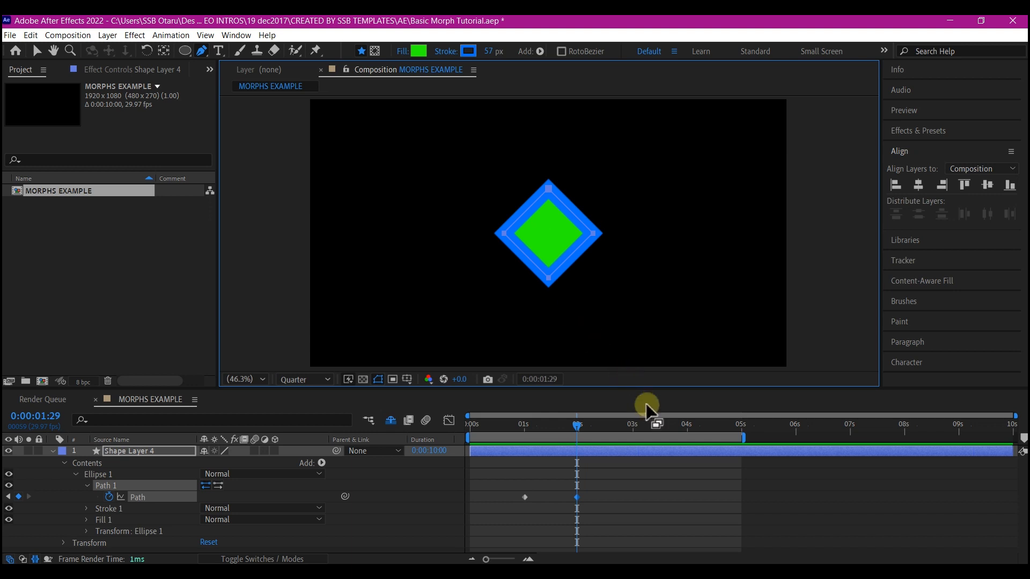
# Step: Copy the diamond's Path keyframe to 0:00:03:00 to hold the shape
pyautogui.click(633, 424)
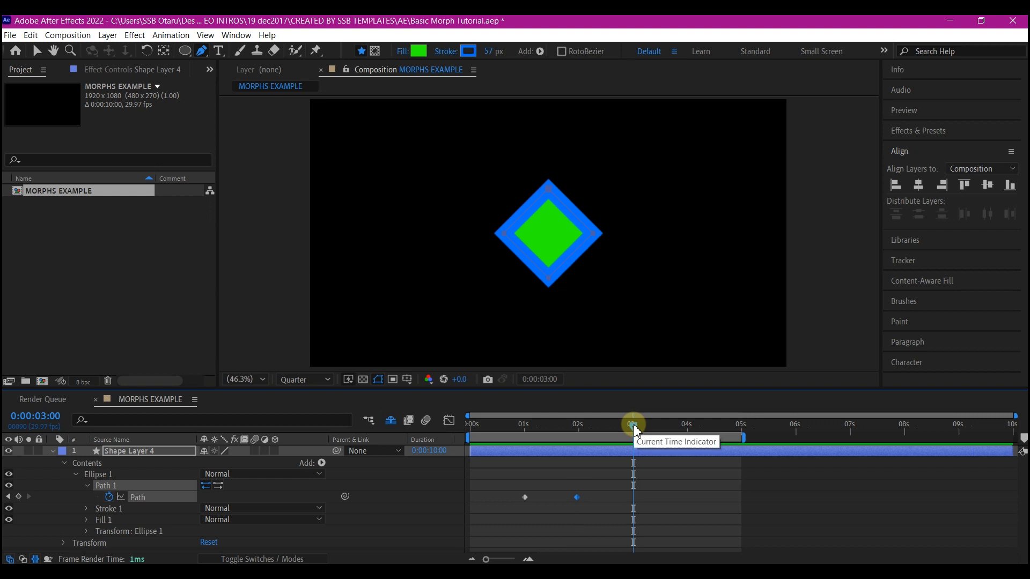
pyautogui.press('v')
pyautogui.moveTo(588, 482); pyautogui.dragTo(552, 526)
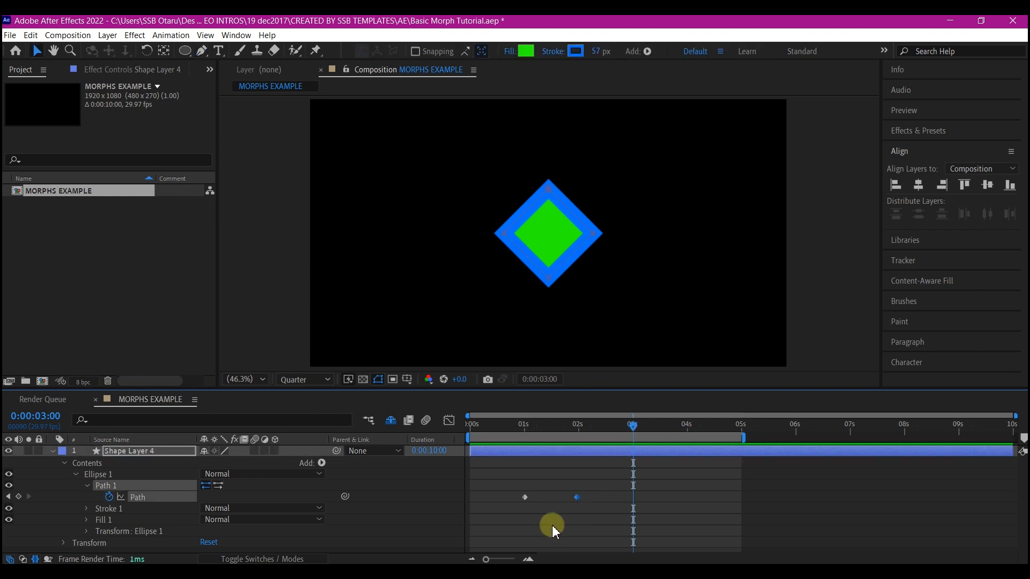
pyautogui.hotkey('ctrl', 'v')
# Step: At 0:00:04:00, reshape the diamond into a triangle by moving its two side vertices down level with the bottom vertex
pyautogui.click(687, 427)
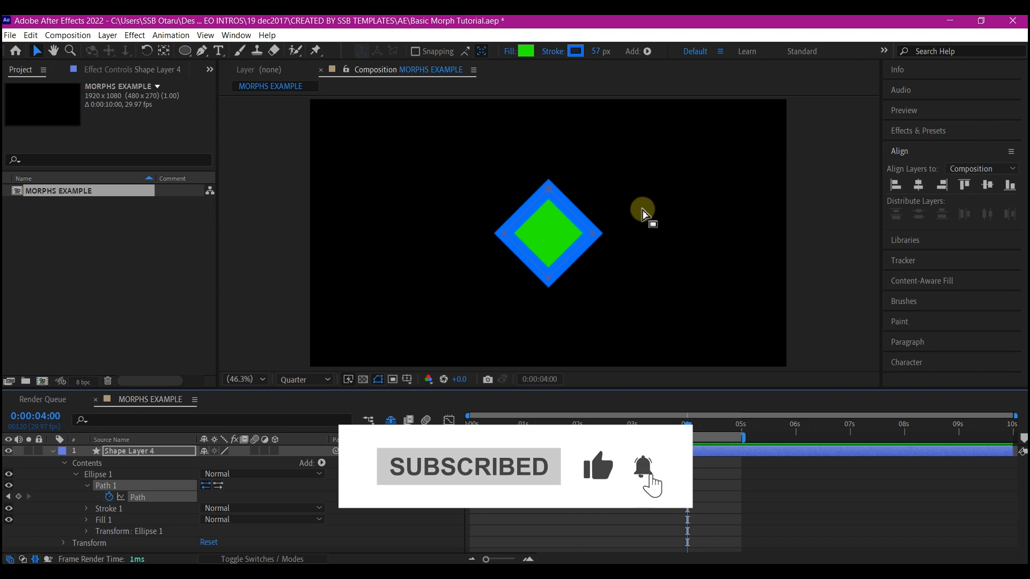
pyautogui.moveTo(644, 209); pyautogui.dragTo(594, 276)
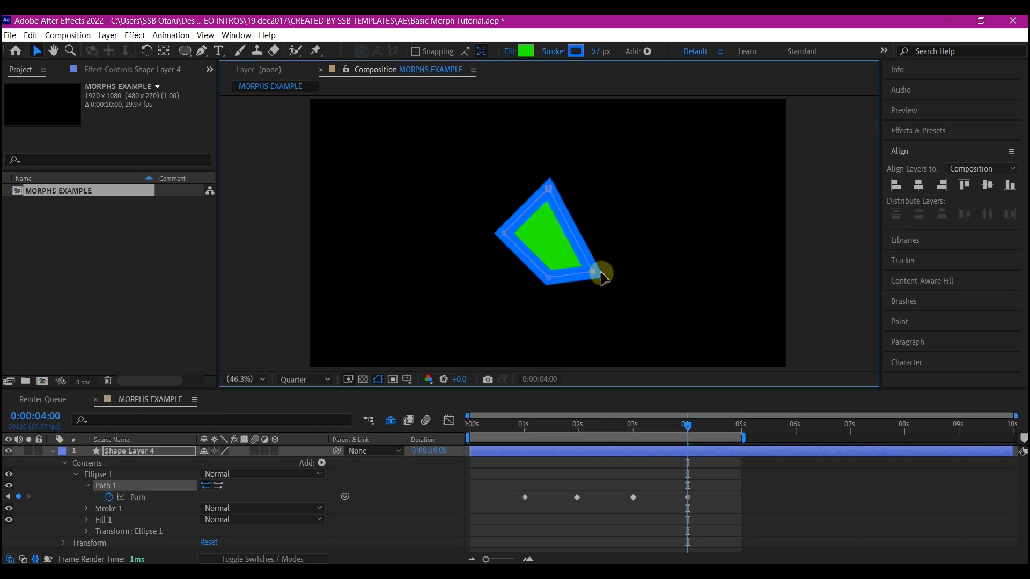
pyautogui.moveTo(415, 203); pyautogui.dragTo(499, 277)
pyautogui.click(505, 236)
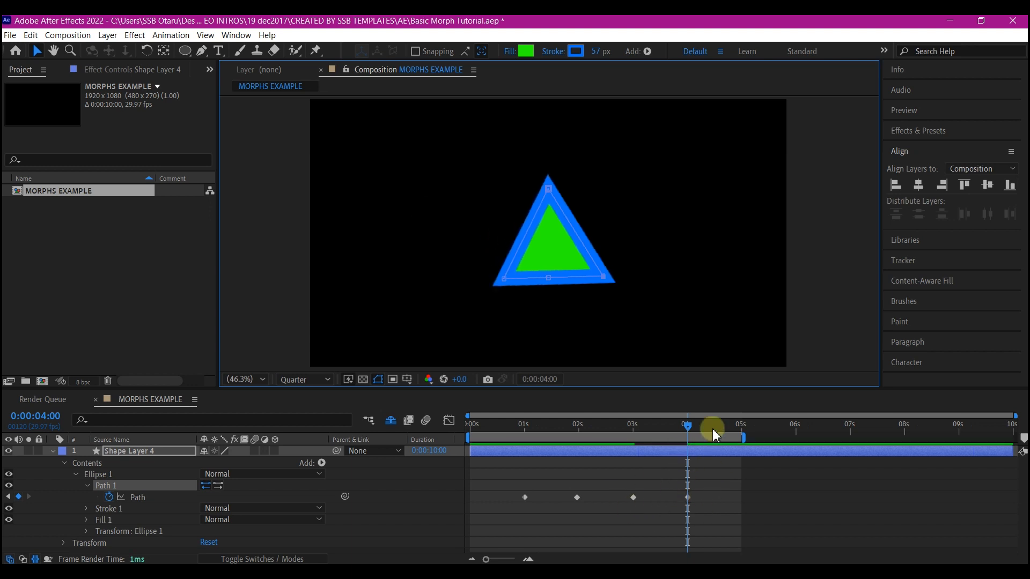
# Step: Extend the work area end to just past 6 seconds and copy the triangle's Path keyframe to 0:00:05:01
pyautogui.moveTo(688, 427); pyautogui.dragTo(714, 456)
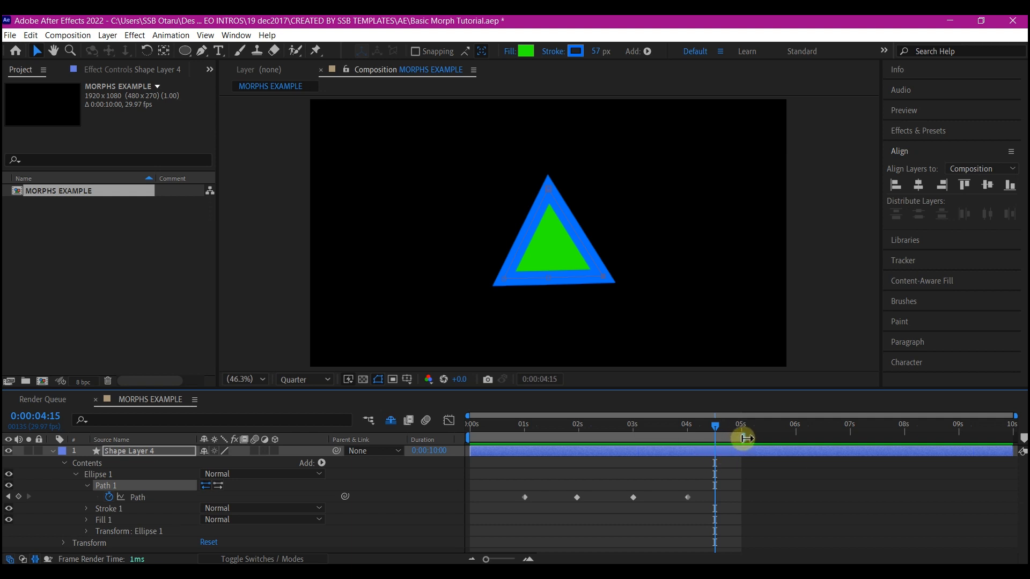
pyautogui.moveTo(744, 437); pyautogui.dragTo(809, 437)
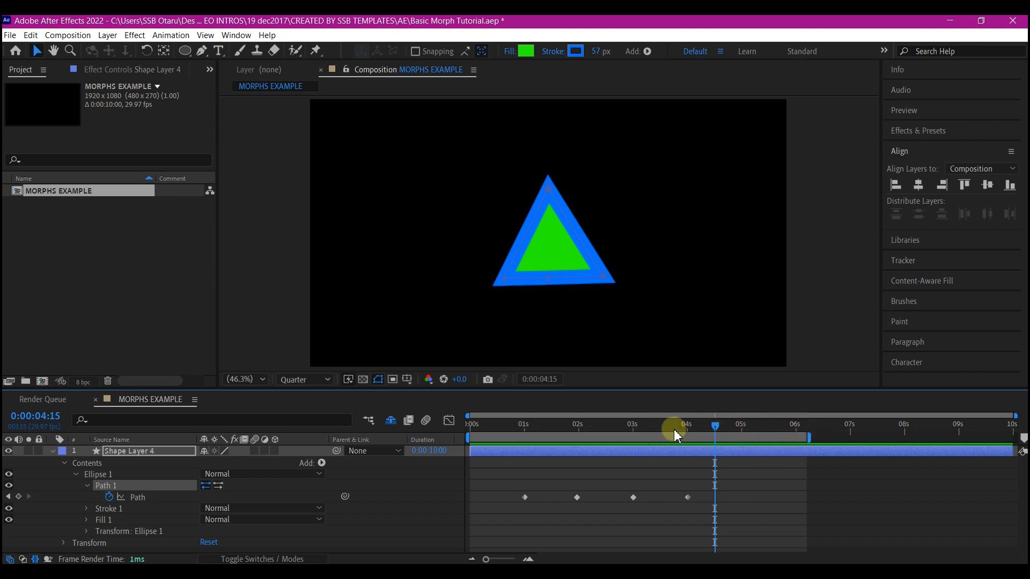
pyautogui.click(743, 426)
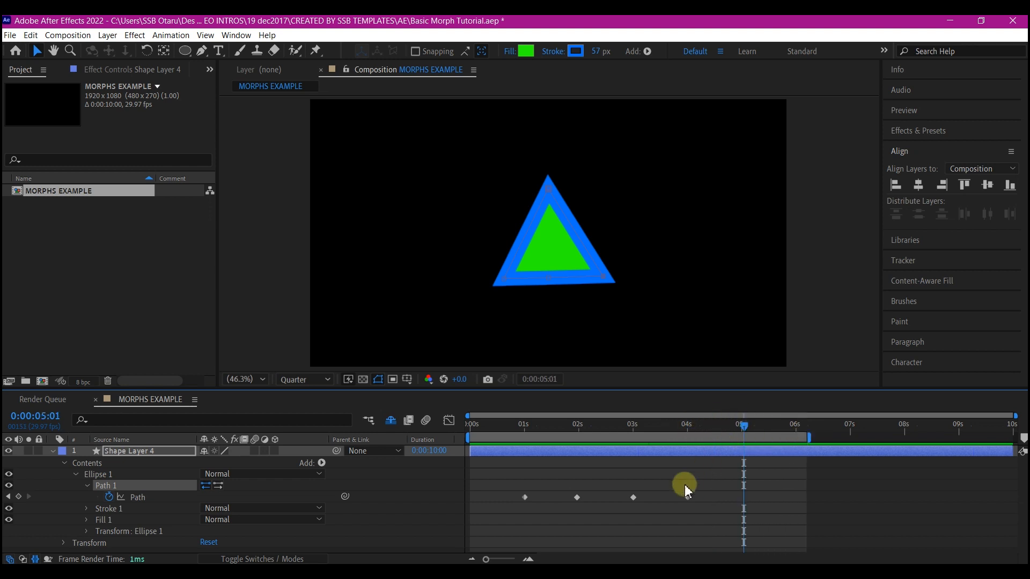
pyautogui.click(680, 465)
pyautogui.moveTo(704, 500); pyautogui.dragTo(713, 531)
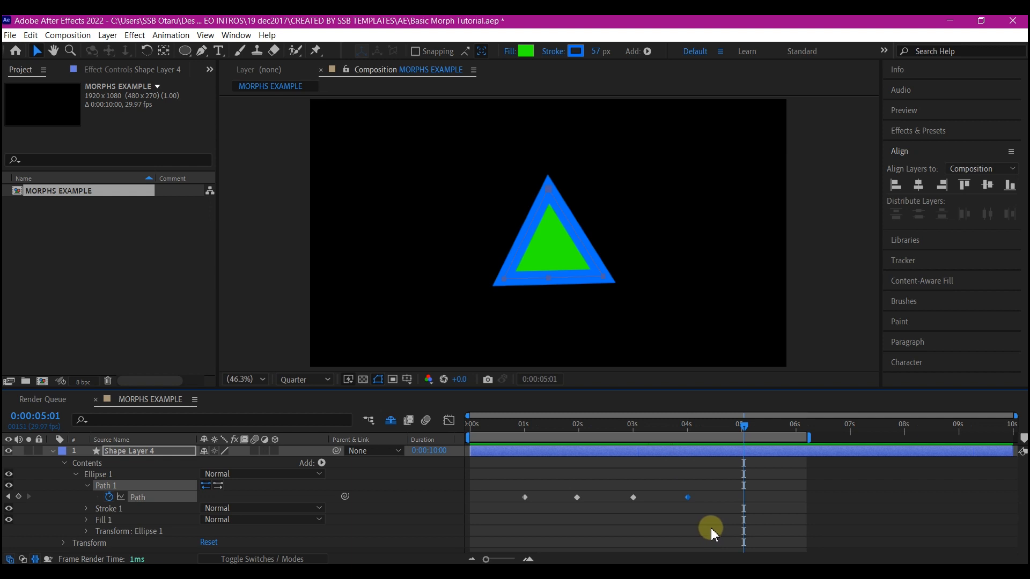
pyautogui.hotkey('ctrl', 'v')
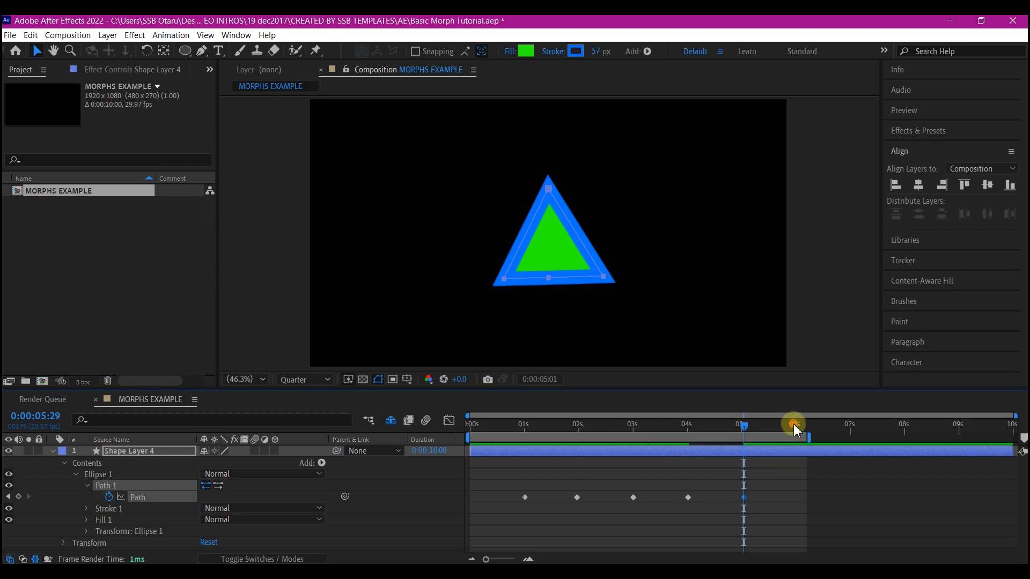
# Step: At 0:00:06:00, add three vertices along the triangle's left edge with the Add Vertex tool
pyautogui.click(796, 427)
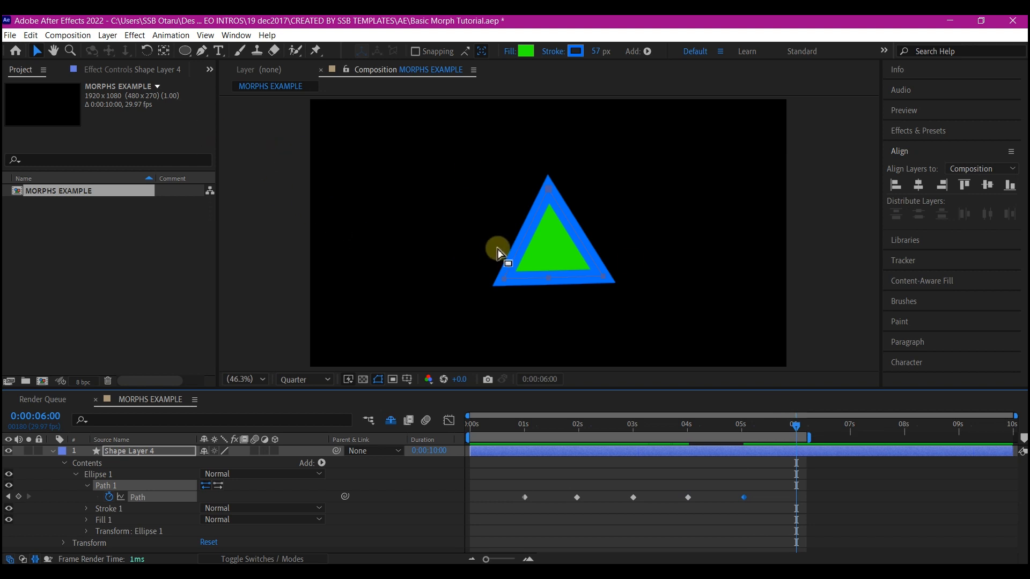
pyautogui.click(201, 52)
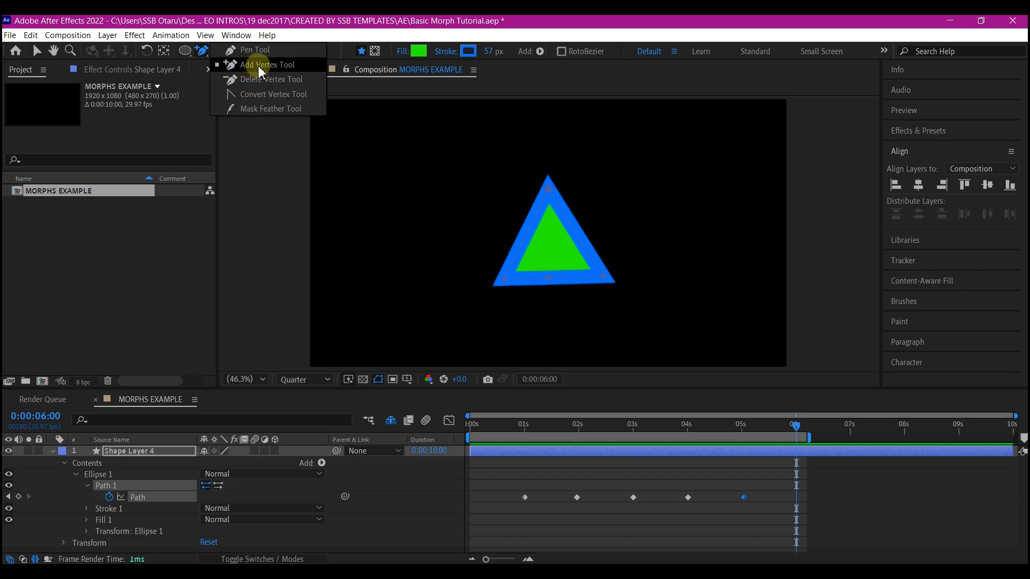
pyautogui.click(257, 69)
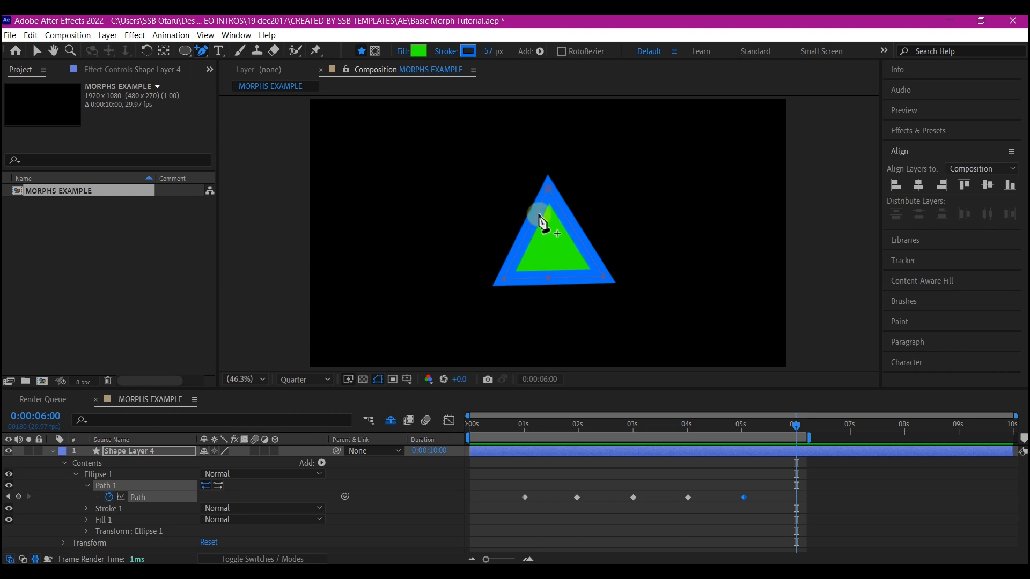
pyautogui.press('.')
pyautogui.press('.')
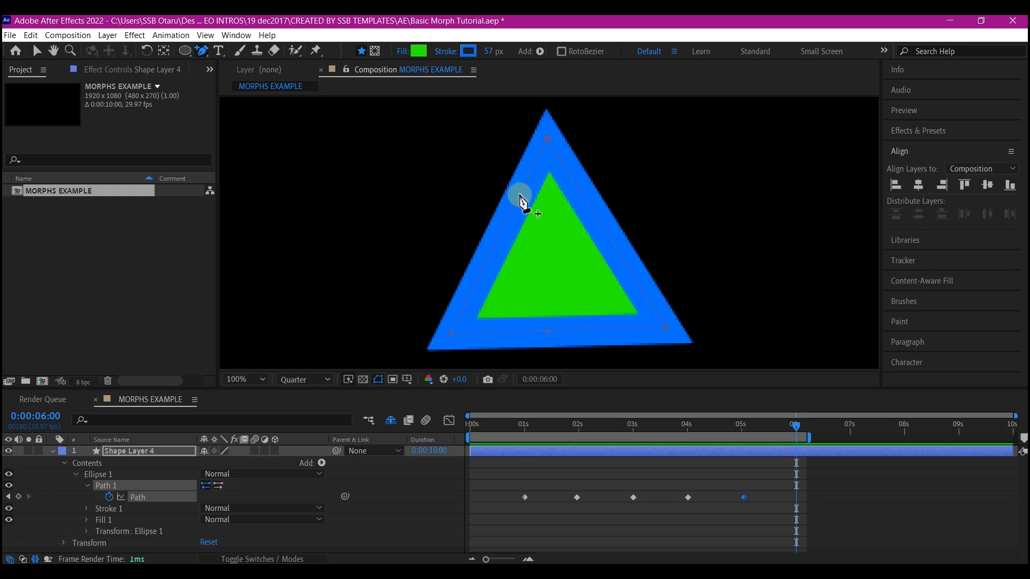
pyautogui.click(517, 200)
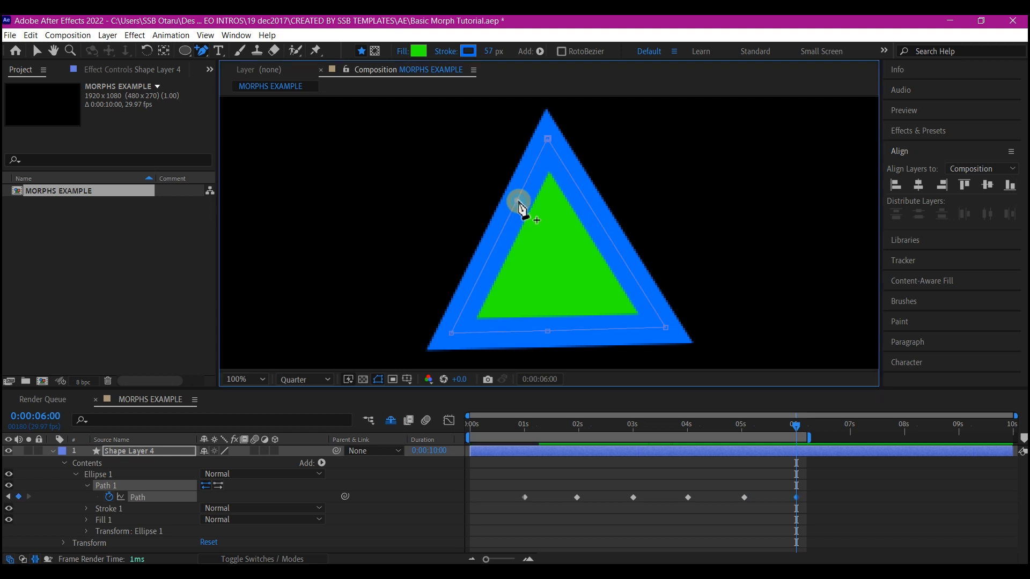
pyautogui.click(480, 283)
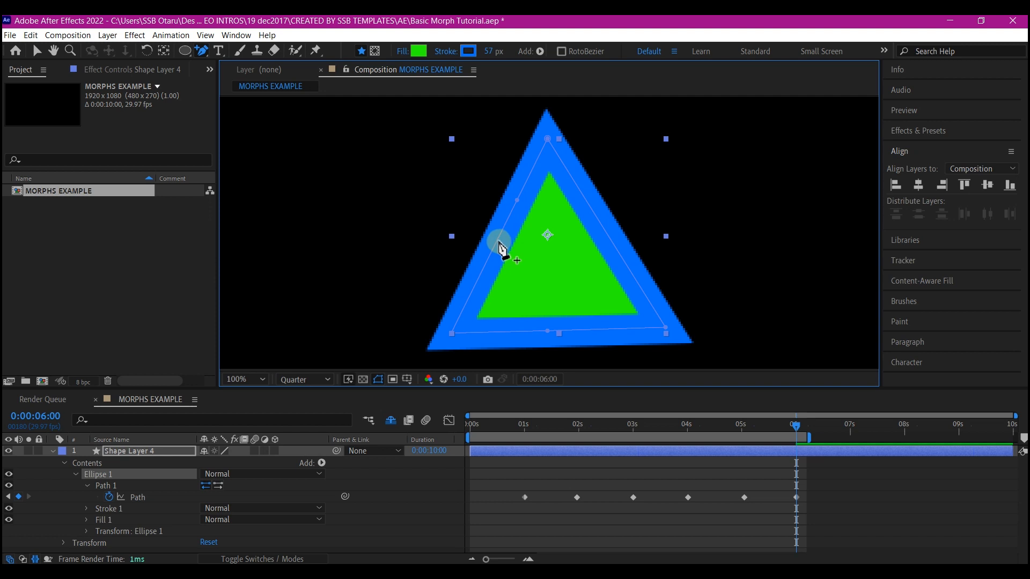
pyautogui.click(498, 241)
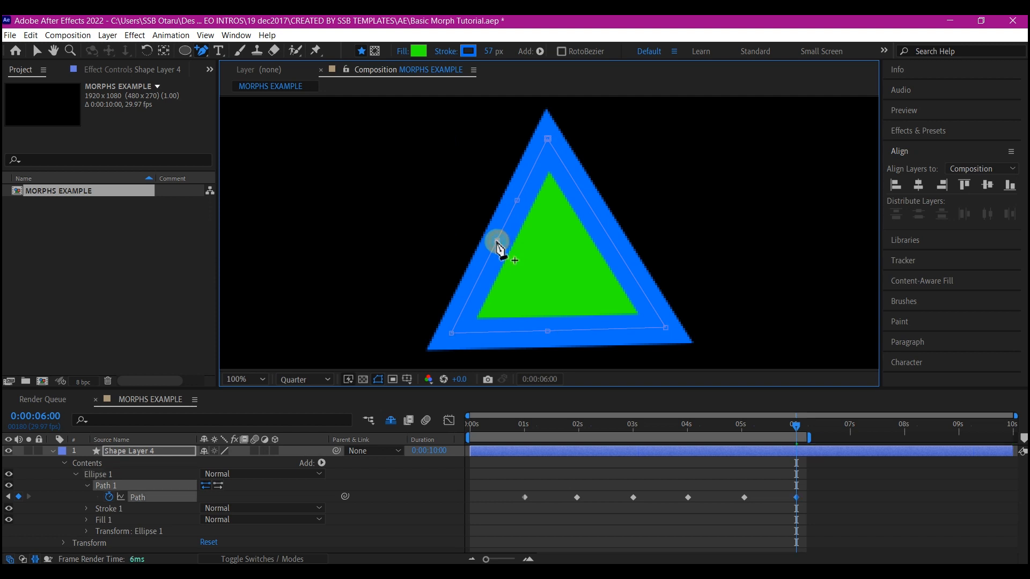
# Step: Add three vertices along the triangle's right edge and three along its bottom edge
pyautogui.click(582, 194)
pyautogui.click(608, 234)
pyautogui.click(633, 278)
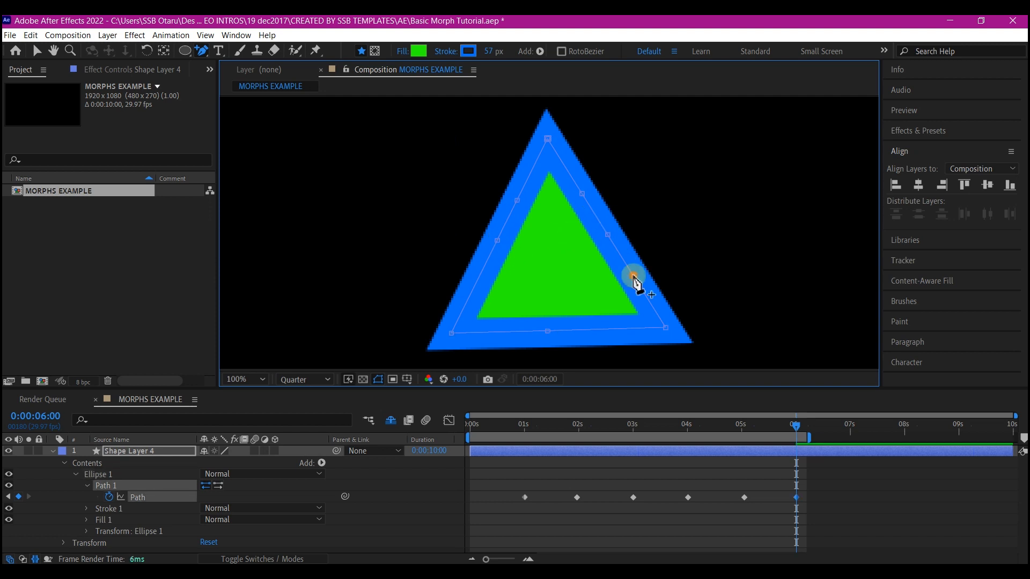
pyautogui.click(500, 333)
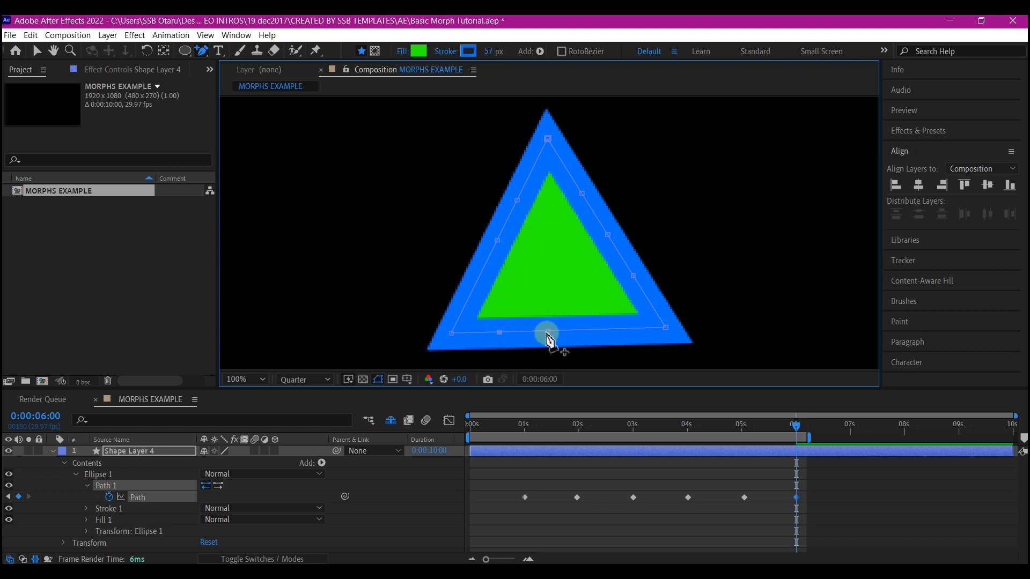
pyautogui.click(611, 330)
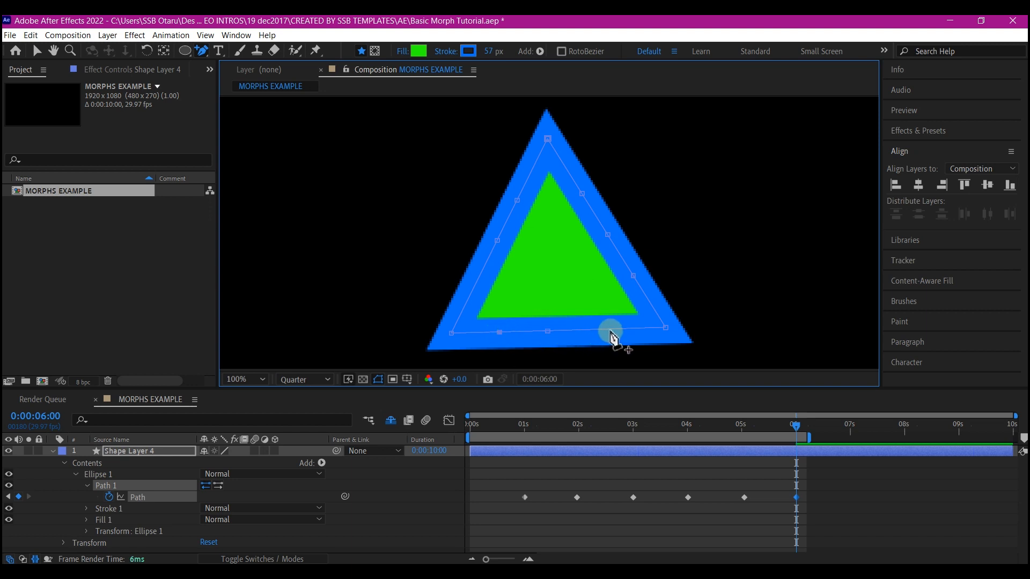
pyautogui.click(557, 331)
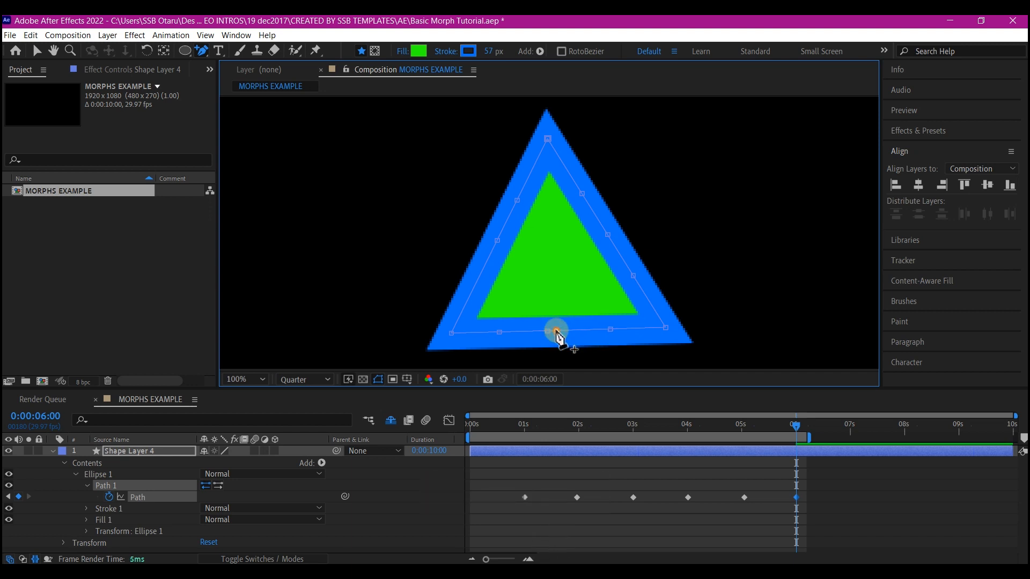
# Step: Pull the middle vertex of each triangle edge outward at 0:00:06:00 to form a six-pointed star, and extend the work area to about 7 seconds
pyautogui.press('v')
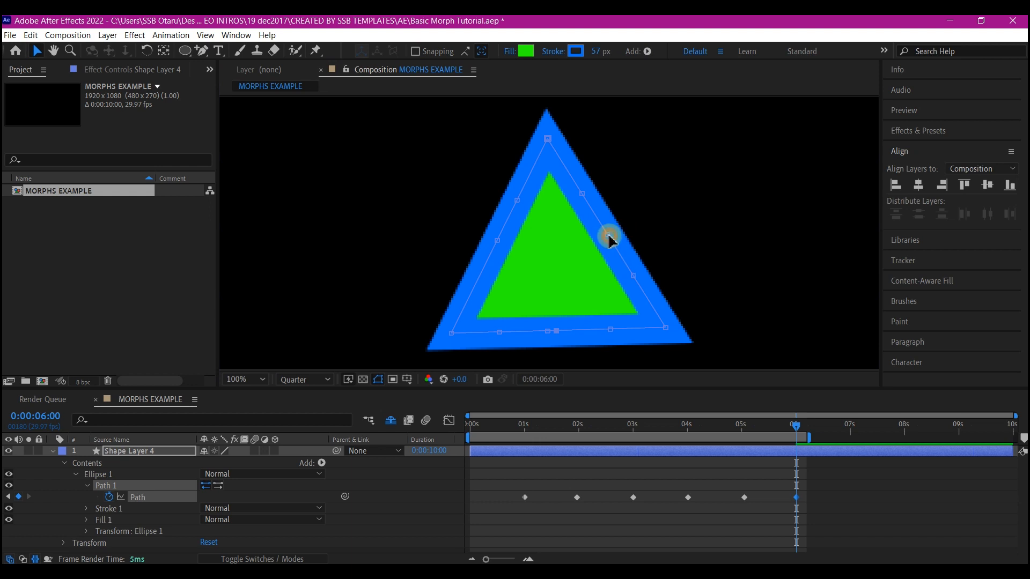
pyautogui.hotkey('ctrl', 'z')
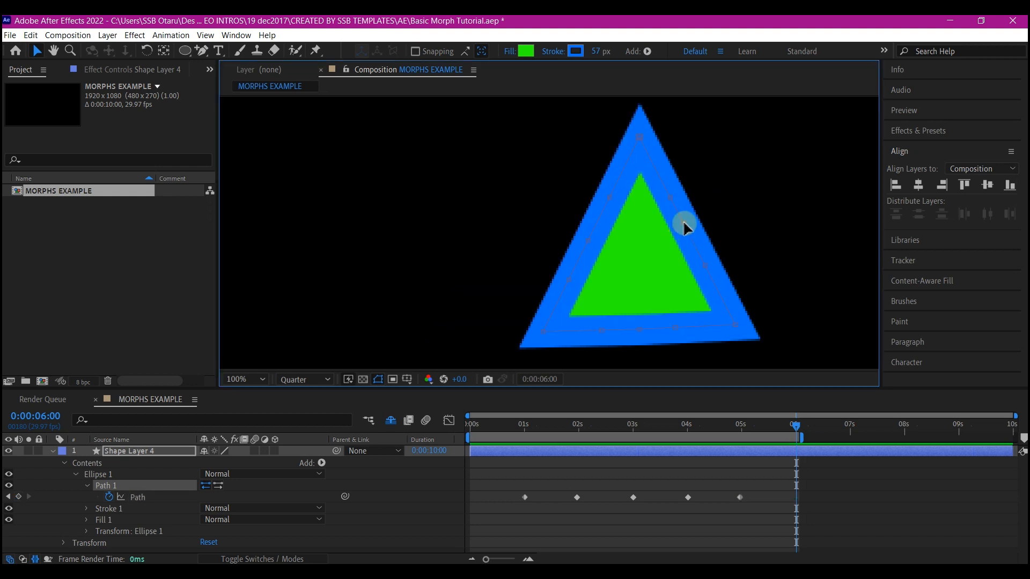
pyautogui.moveTo(685, 223); pyautogui.dragTo(741, 207)
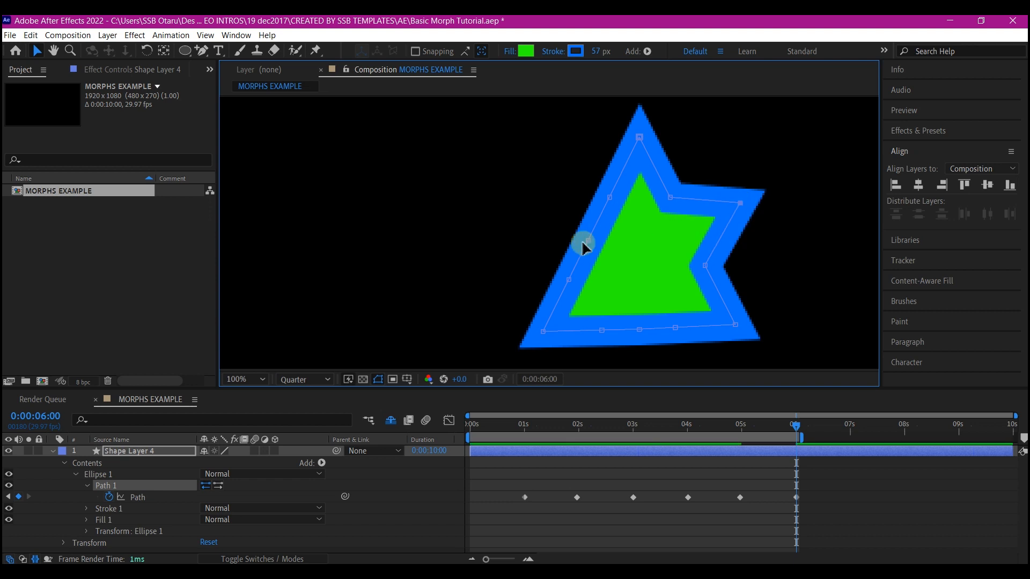
pyautogui.moveTo(536, 193)
pyautogui.mouseDown()
pyautogui.moveTo(602, 244)
pyautogui.moveTo(528, 200)
pyautogui.mouseUp()
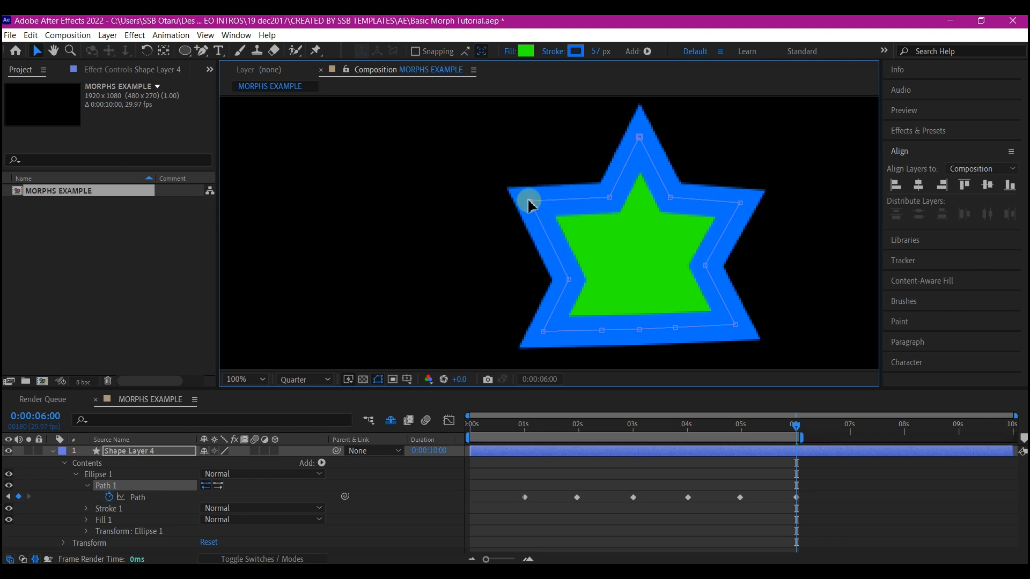
pyautogui.moveTo(637, 314); pyautogui.dragTo(620, 225)
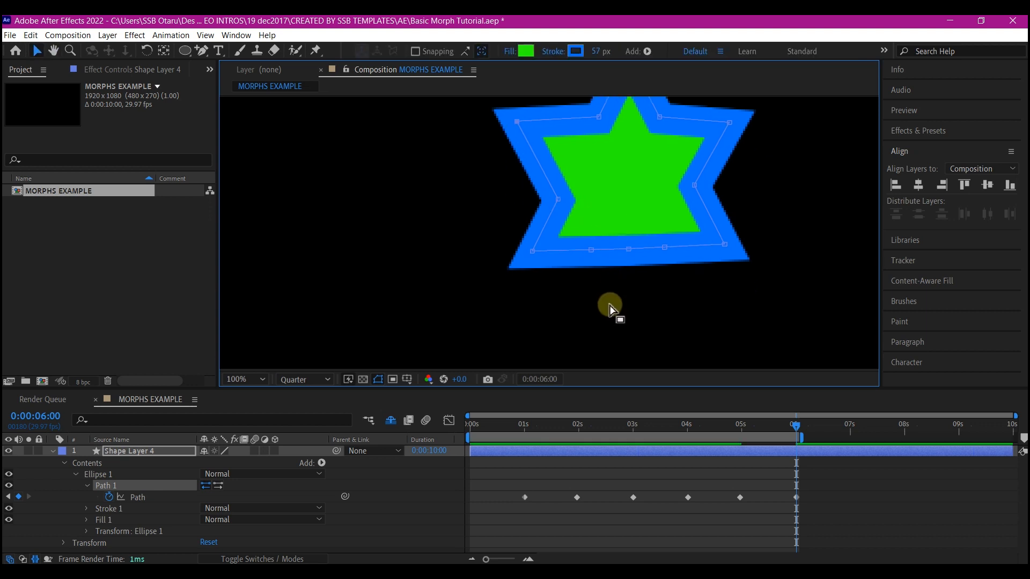
pyautogui.moveTo(610, 309)
pyautogui.mouseDown()
pyautogui.moveTo(641, 236)
pyautogui.moveTo(623, 316)
pyautogui.mouseUp()
pyautogui.moveTo(801, 438); pyautogui.dragTo(848, 438)
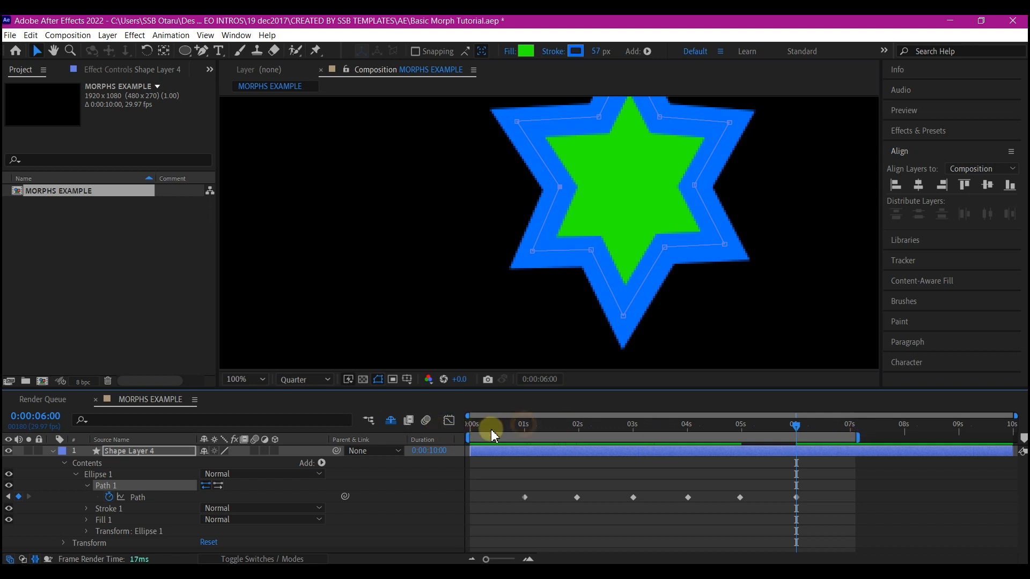
# Step: Fit the whole composition in the viewer and preview the morph animation from the start
pyautogui.click(472, 428)
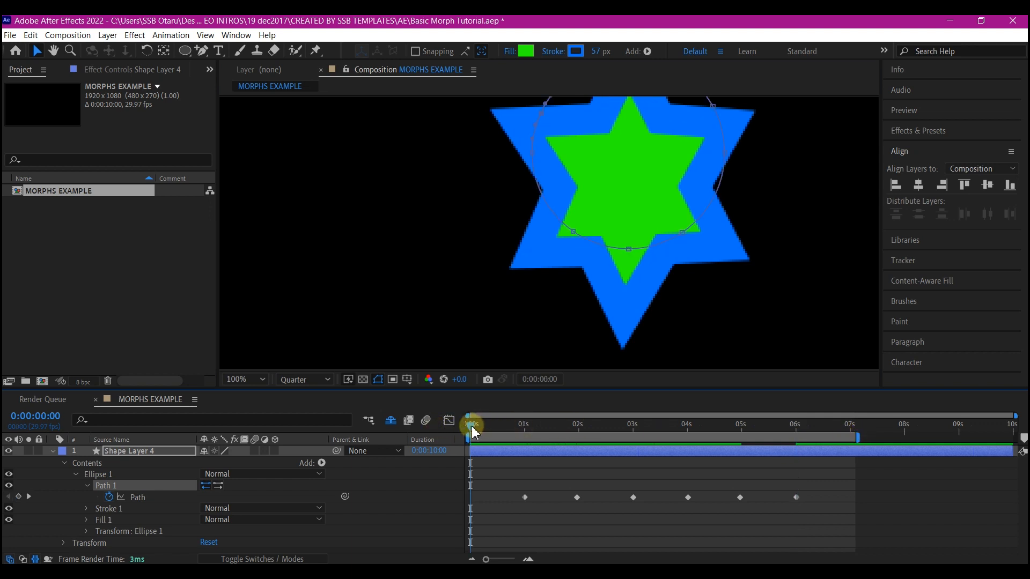
pyautogui.moveTo(473, 428); pyautogui.dragTo(474, 427)
pyautogui.click(235, 379)
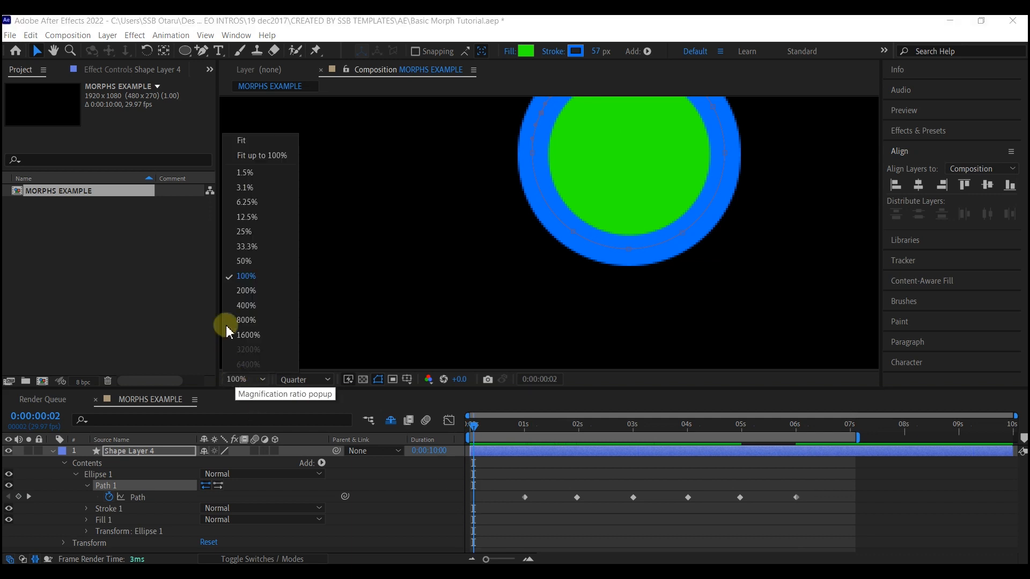
pyautogui.click(242, 143)
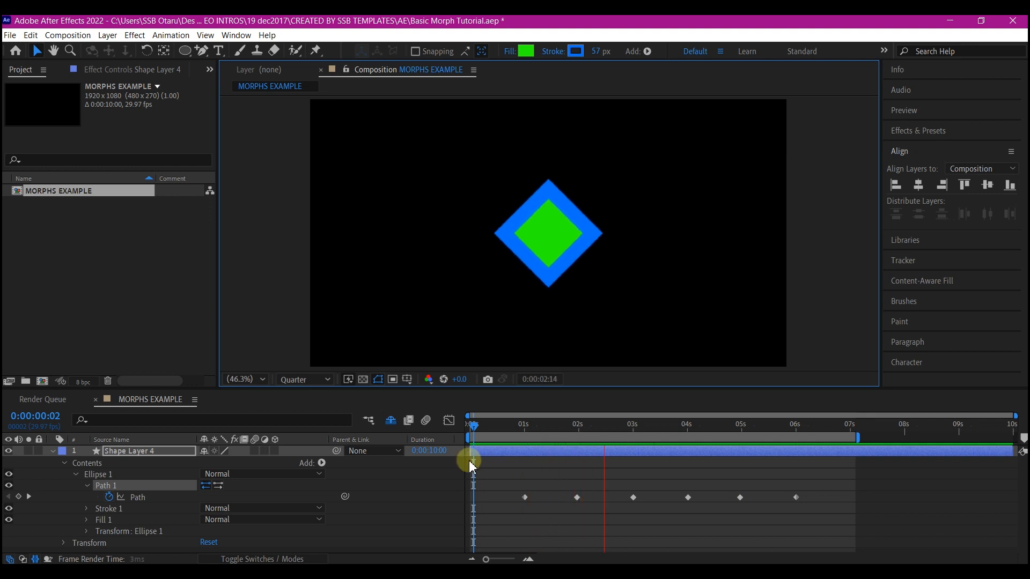
pyautogui.press('space')
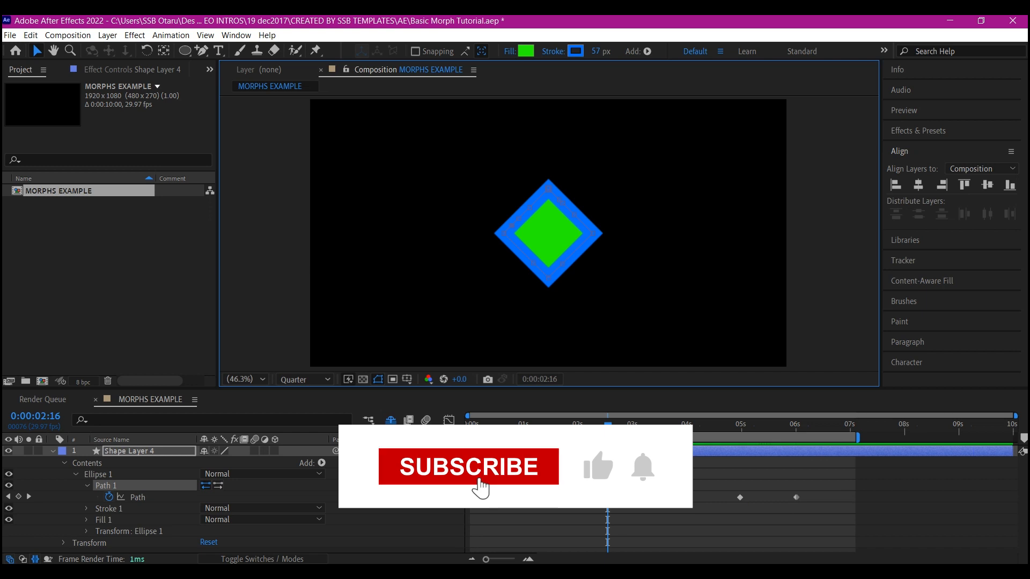
# Step: Copy the circle's first Path keyframe to 0:00:06:29 so the star morphs back into the circle
pyautogui.click(847, 429)
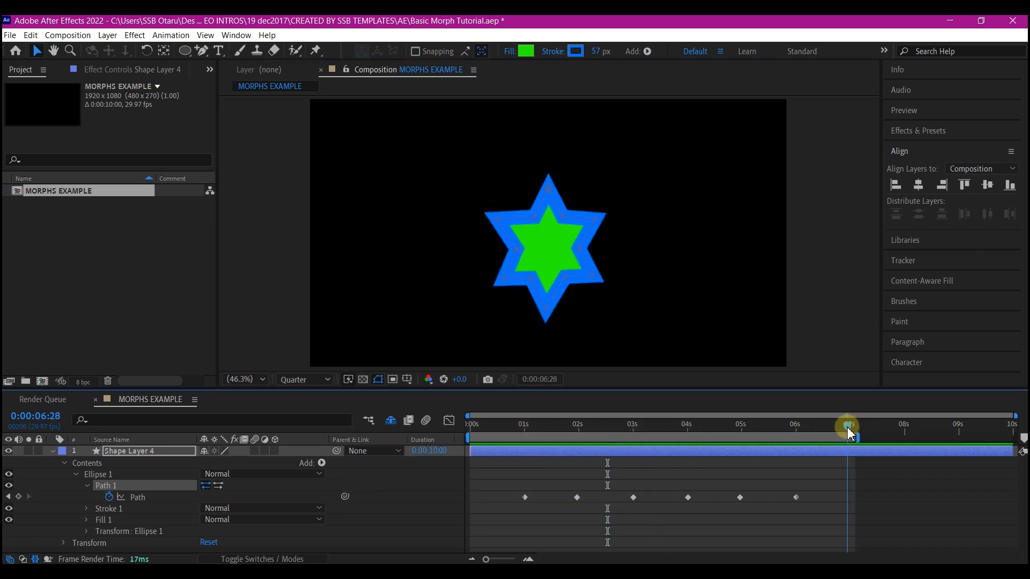
pyautogui.moveTo(514, 483); pyautogui.dragTo(546, 516)
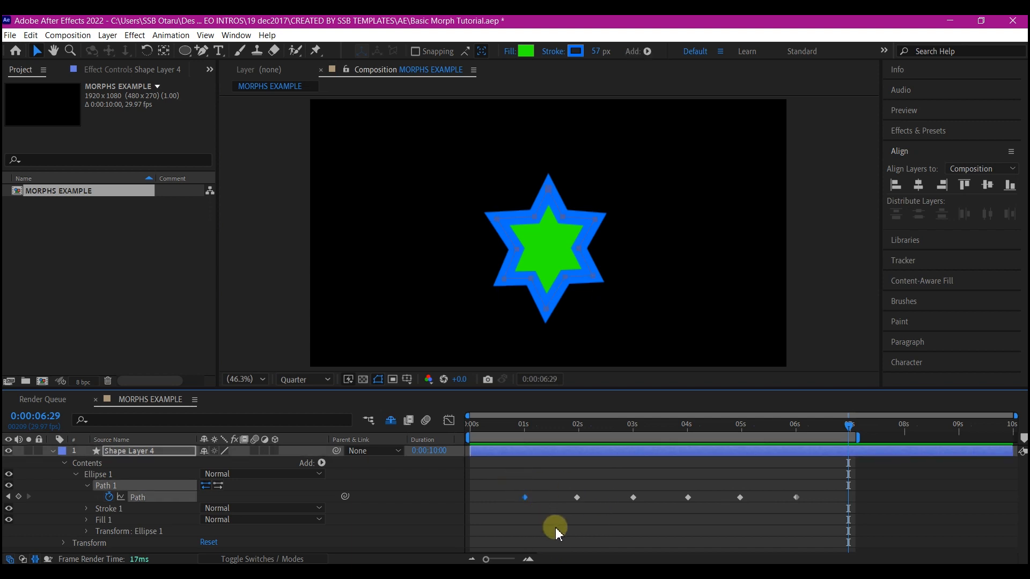
pyautogui.hotkey('ctrl', 'v')
pyautogui.click(880, 480)
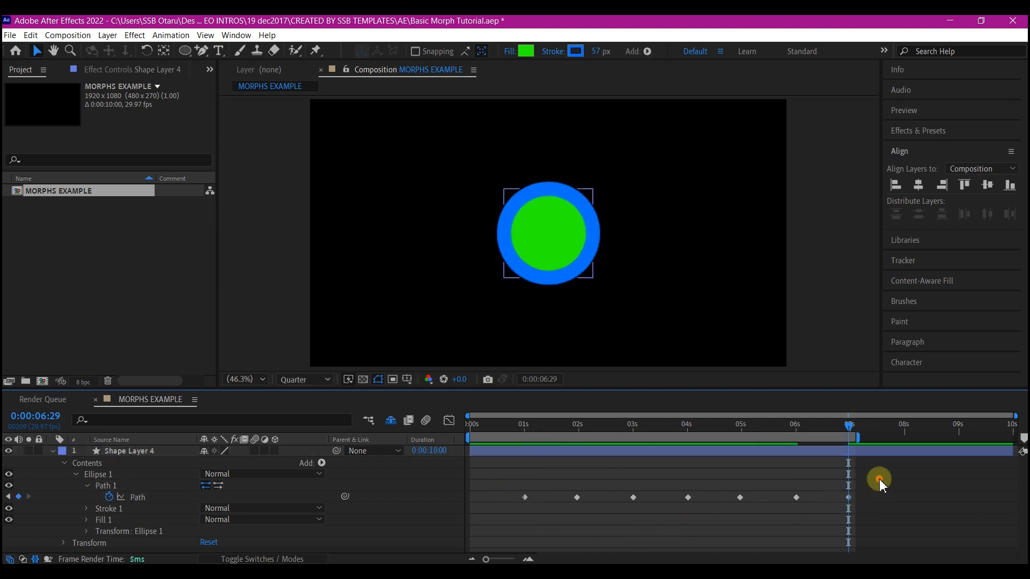
# Step: Select all the Path keyframes and apply Easy Ease to them
pyautogui.moveTo(881, 479); pyautogui.dragTo(463, 535)
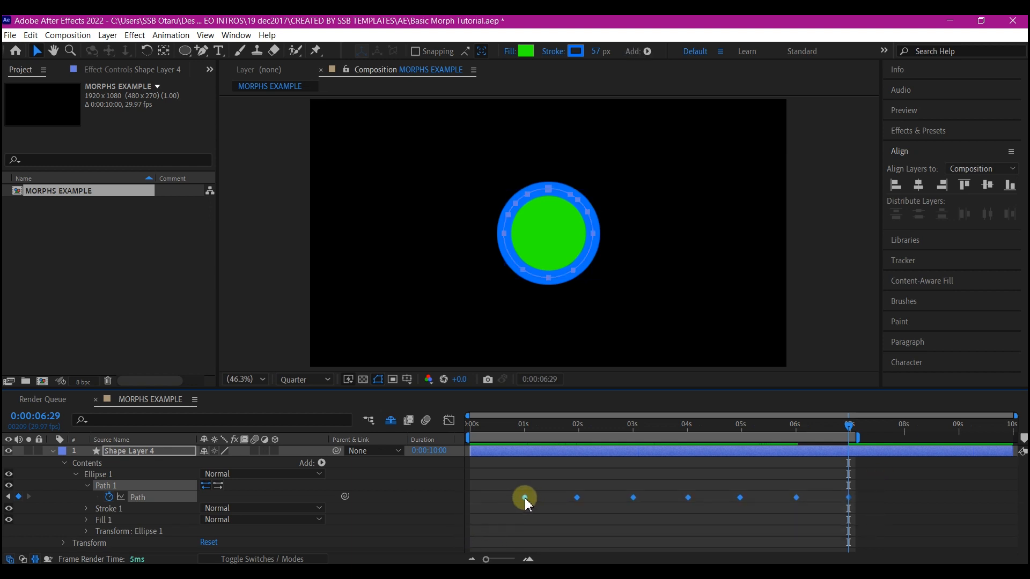
pyautogui.rightClick(525, 498)
pyautogui.moveTo(582, 489)
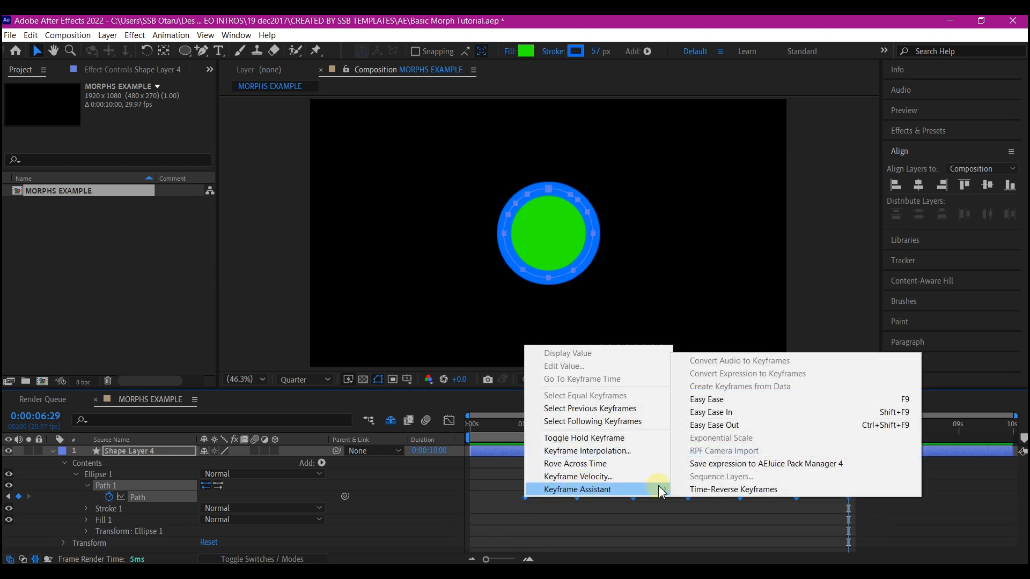
pyautogui.click(708, 400)
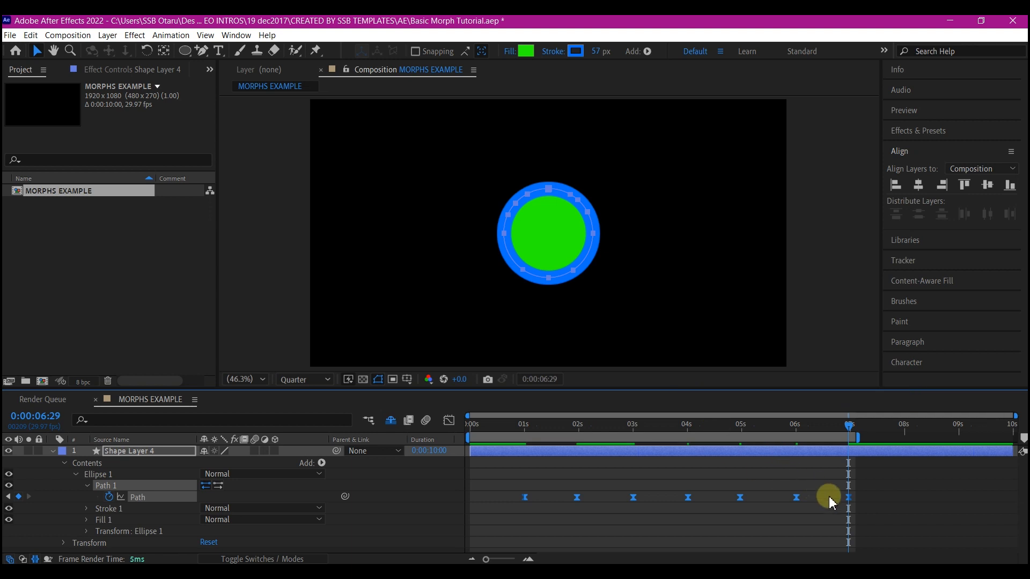
# Step: Compress the spacing of all Path keyframes proportionally so the last one falls at about 3.5 seconds, keeping the first at 1 second
pyautogui.moveTo(871, 482); pyautogui.dragTo(486, 552)
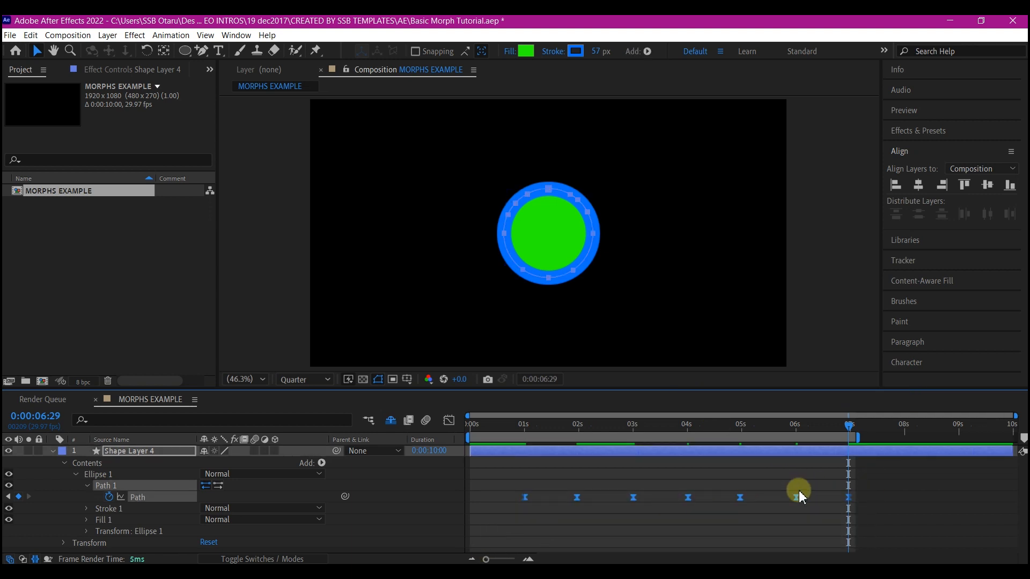
pyautogui.moveTo(851, 503); pyautogui.dragTo(664, 511)
pyautogui.click(596, 498)
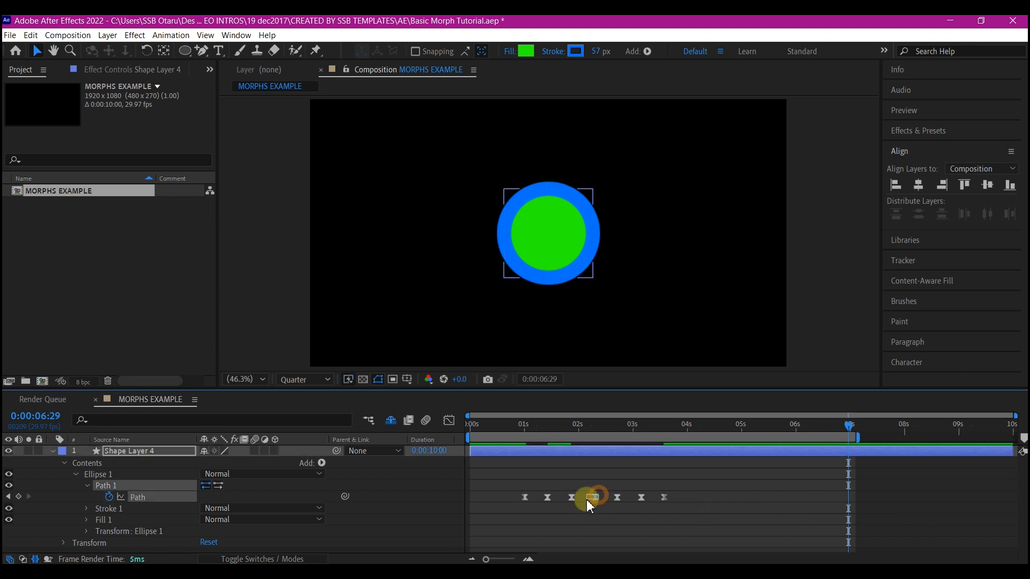
# Step: Shift all the Path keyframes earlier so the last one sits at about 3 seconds, and move the playhead to 0:00:03:13
pyautogui.moveTo(458, 488); pyautogui.dragTo(741, 529)
pyautogui.moveTo(666, 498); pyautogui.dragTo(633, 505)
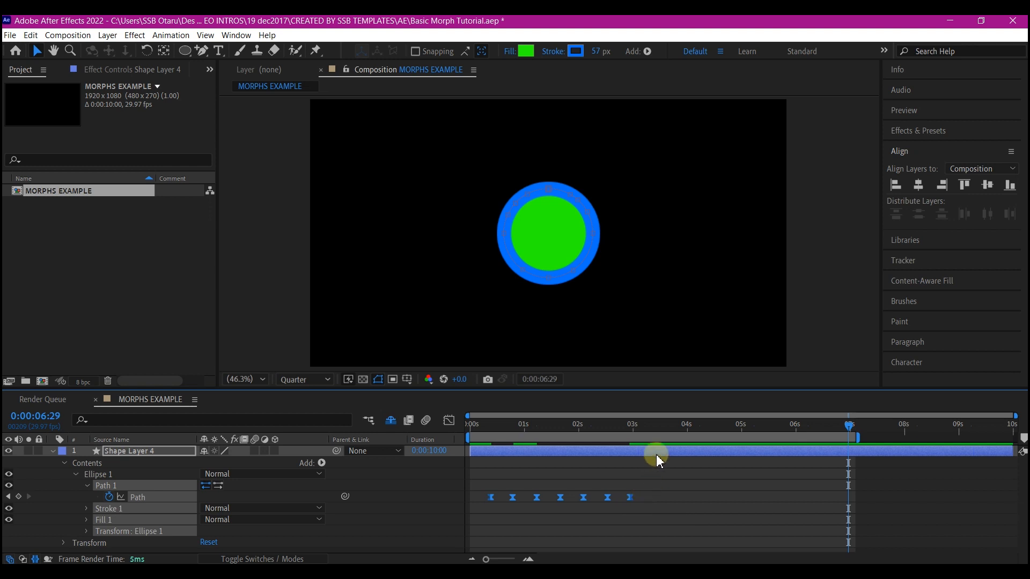
pyautogui.moveTo(655, 427); pyautogui.dragTo(655, 427)
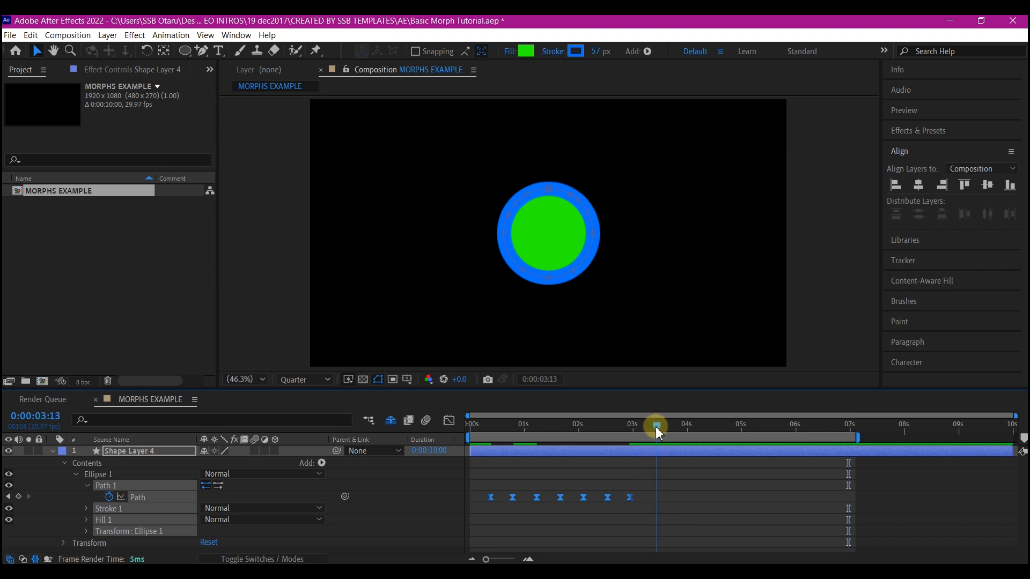